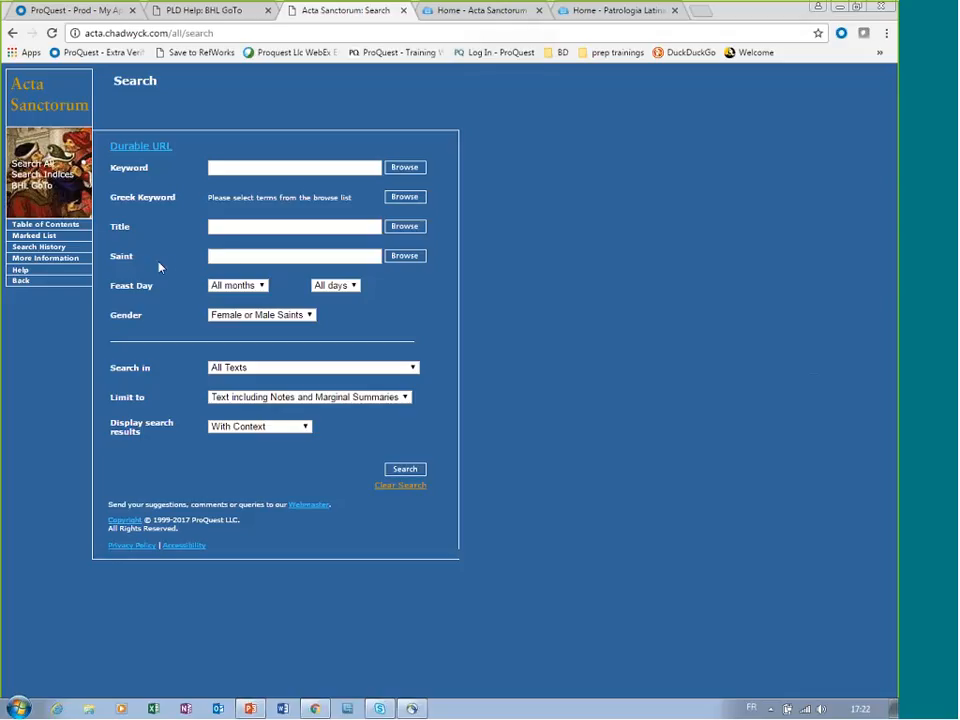
Enter anastasius as the saint and browse the matching saint names.
left_click(242, 256)
type("anastasius")
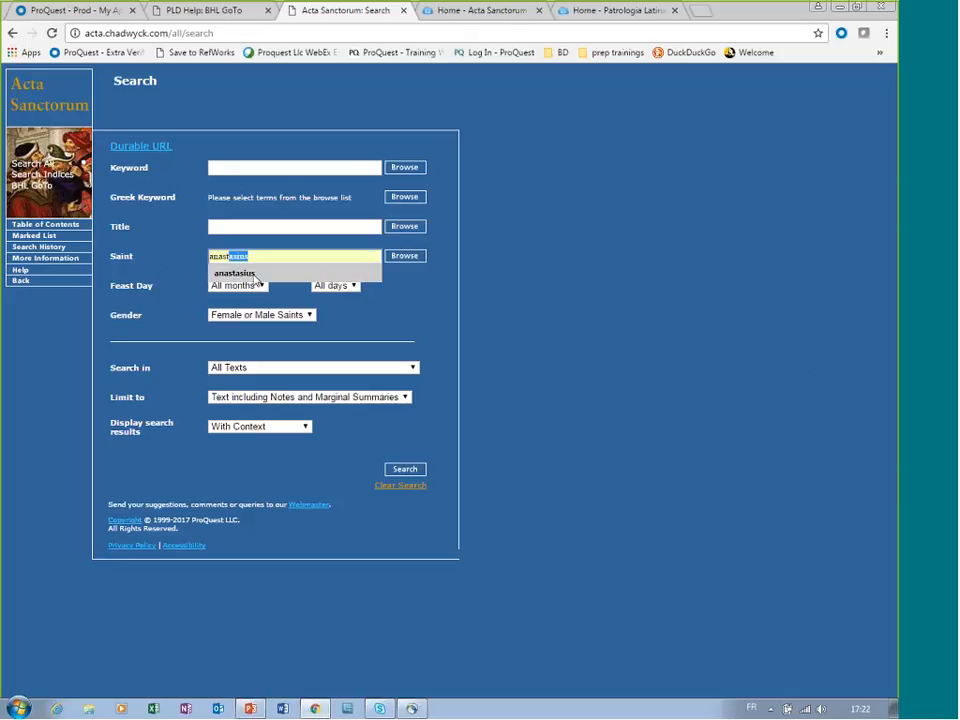
left_click(240, 273)
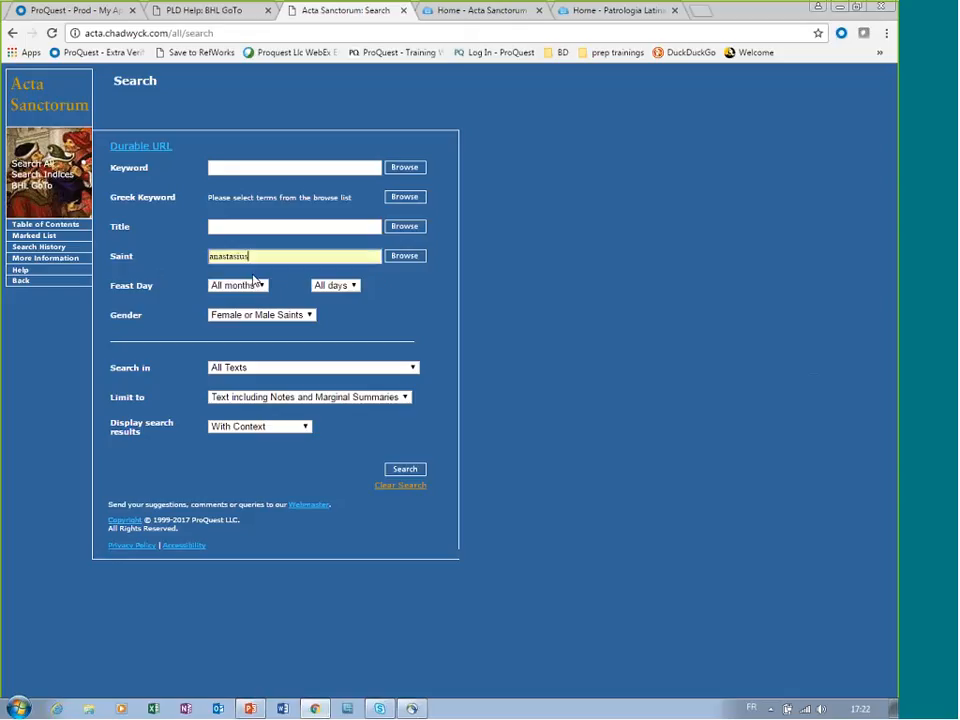
left_click(406, 262)
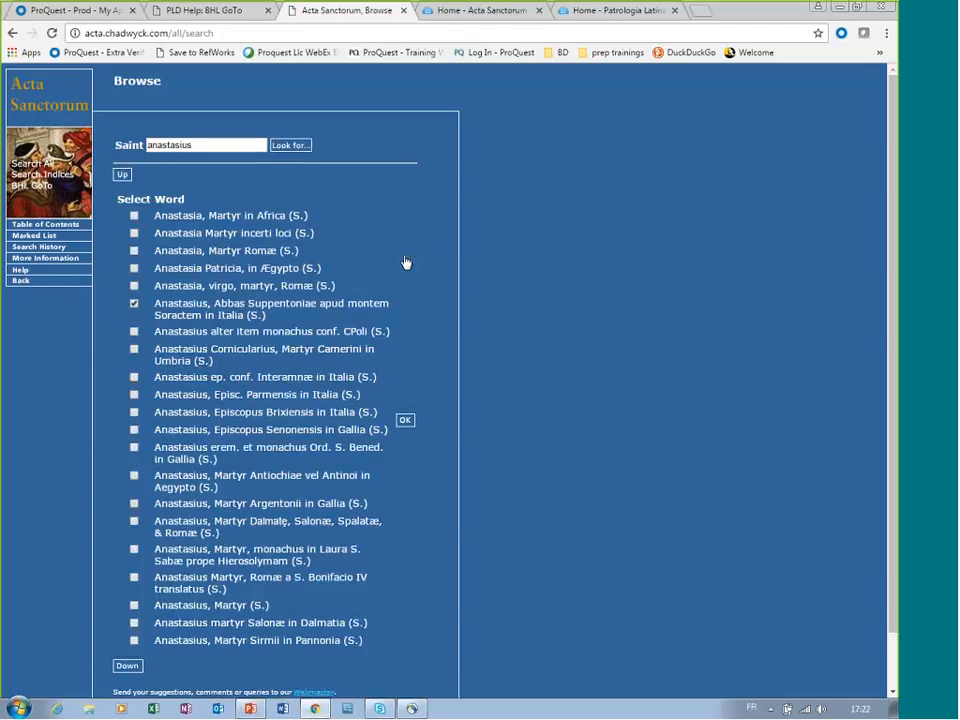
Add the Anastasius bishops of Interamna, Parma and Brixia to the preselected abbot of Suppentonia and transfer them to the saint search.
scroll(413, 242, "down", 2)
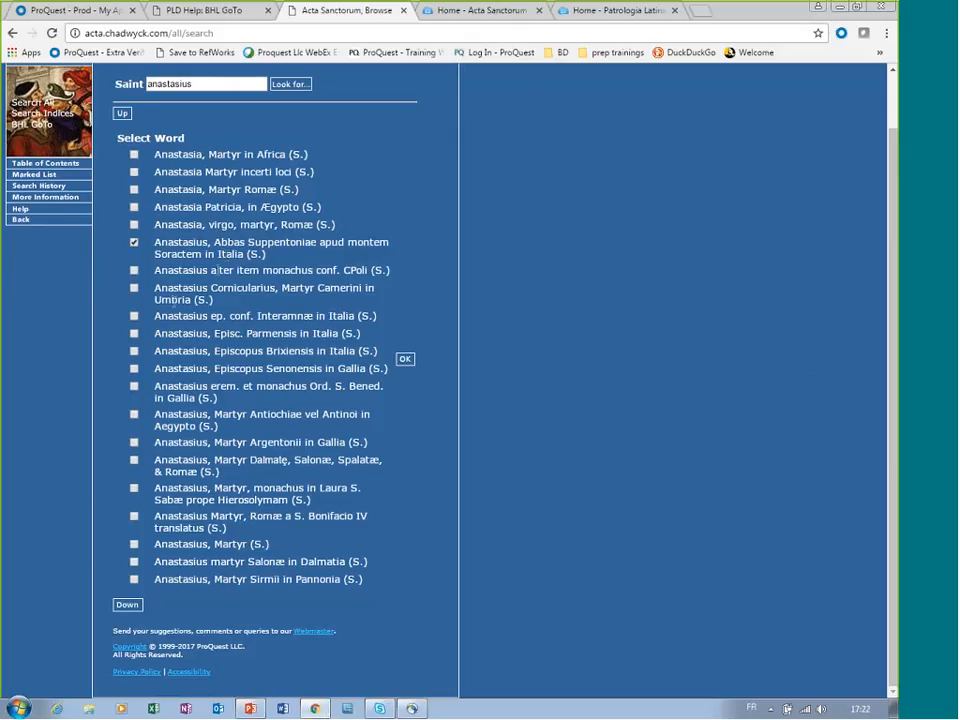
left_click_drag(288, 316, 376, 317)
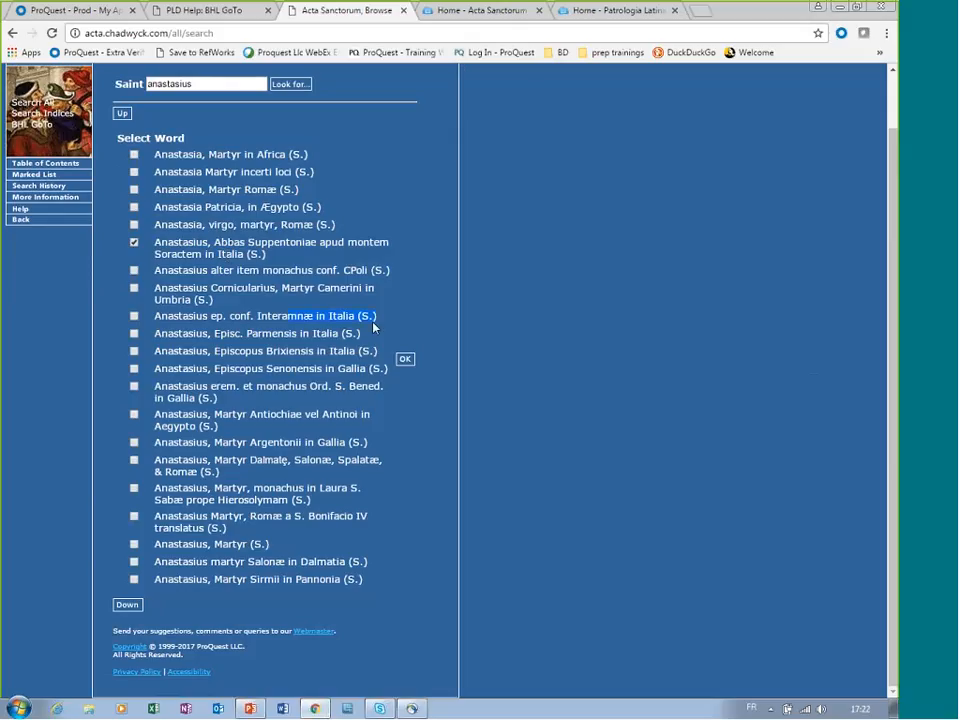
left_click(134, 317)
left_click(135, 354)
left_click(404, 360)
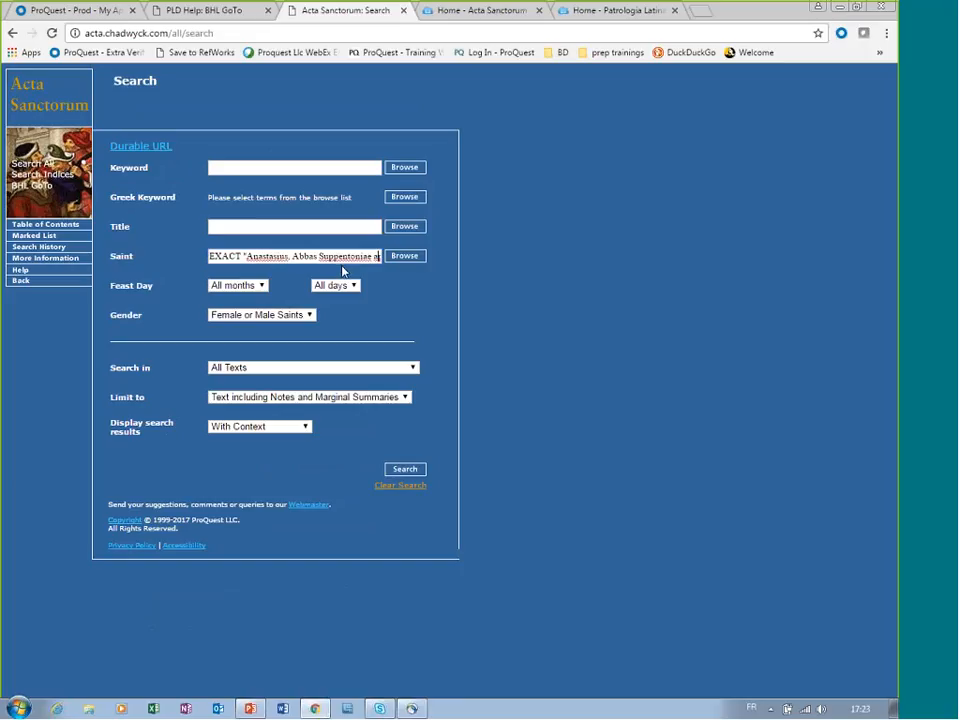
Read through the saint query to check the OR operator between the exact names, and run the search.
key("End")
key("Right")
key("Right")
key("Right")
key("Right")
key("Right")
key("Right")
key("Right")
key("Right")
key("Right")
key("Right")
key("Right")
key("Right")
key("Right")
key("Right")
key("Right")
key("Right")
key("Right")
key("Right")
key("Right")
key("Right")
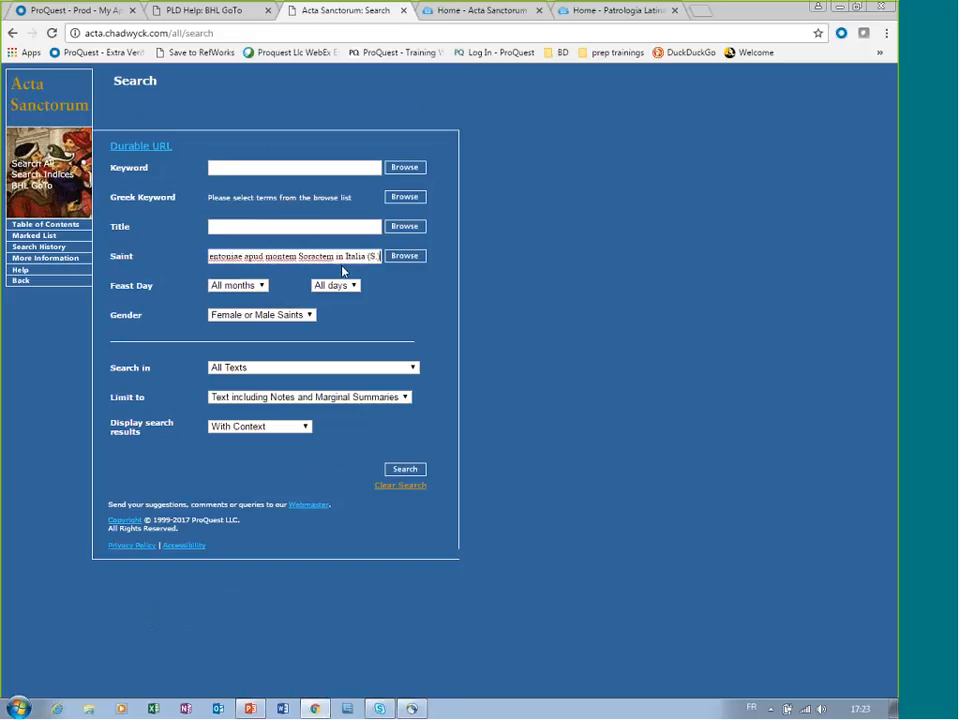
key("Right")
key("Right")
key("Right")
key("Right")
key("Right")
key("Right")
key("Right")
key("Right")
key("Right")
key("Right")
key("Right")
key("Right")
key("Right")
key("Right")
key("Right")
key("Right")
key("Right")
key("Right")
key("Right")
key("Right")
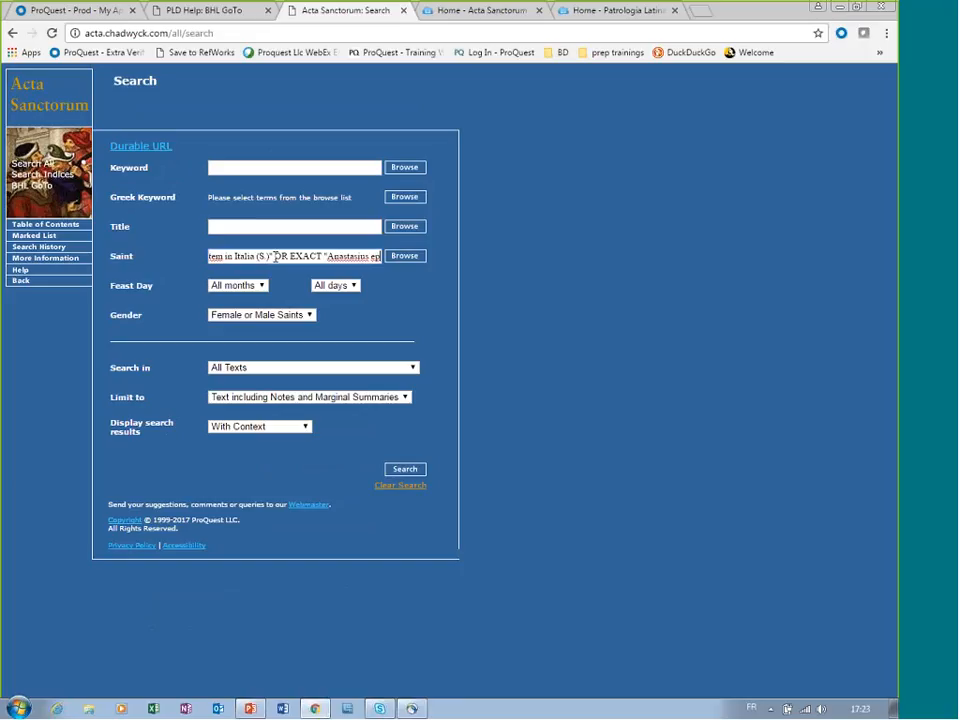
double_click(278, 256)
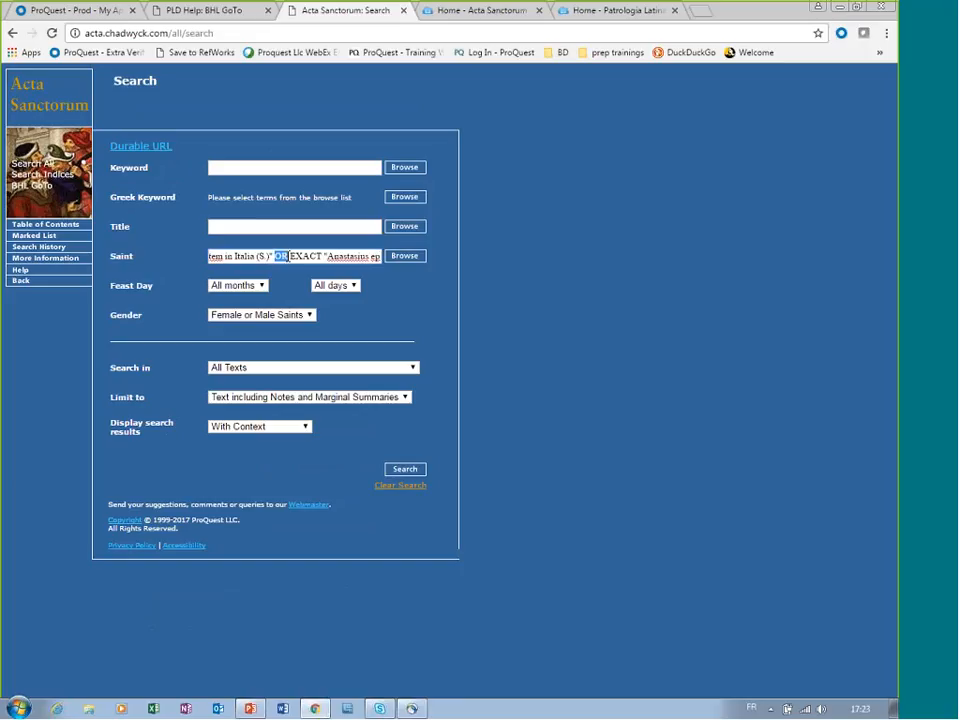
left_click(405, 469)
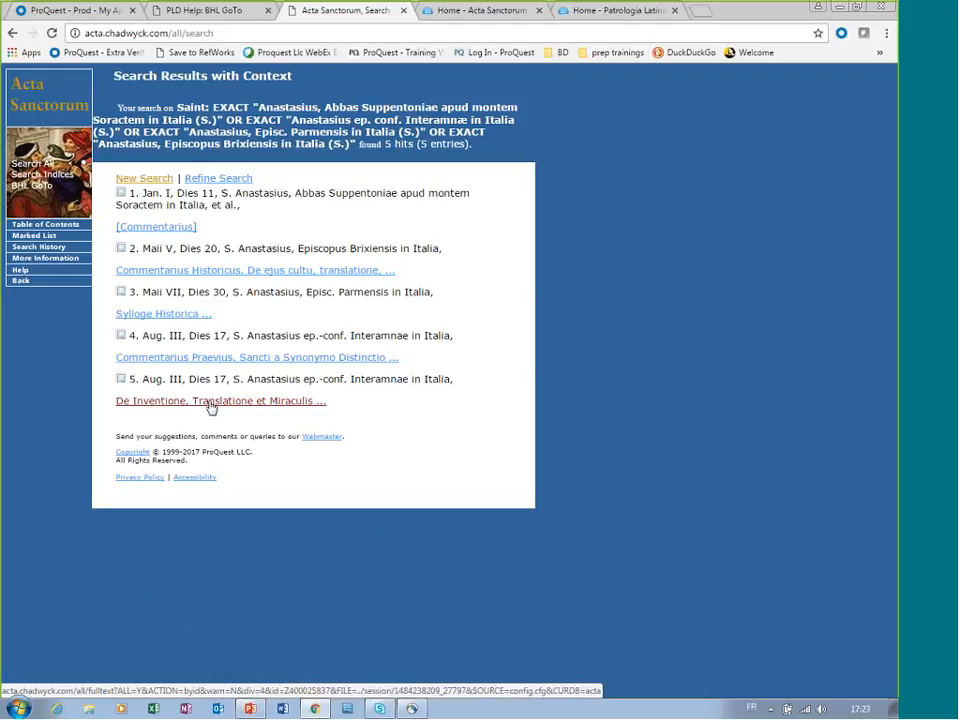
Start a new search and look up αγγελοσ in the Greek keyword browse list.
left_click(144, 179)
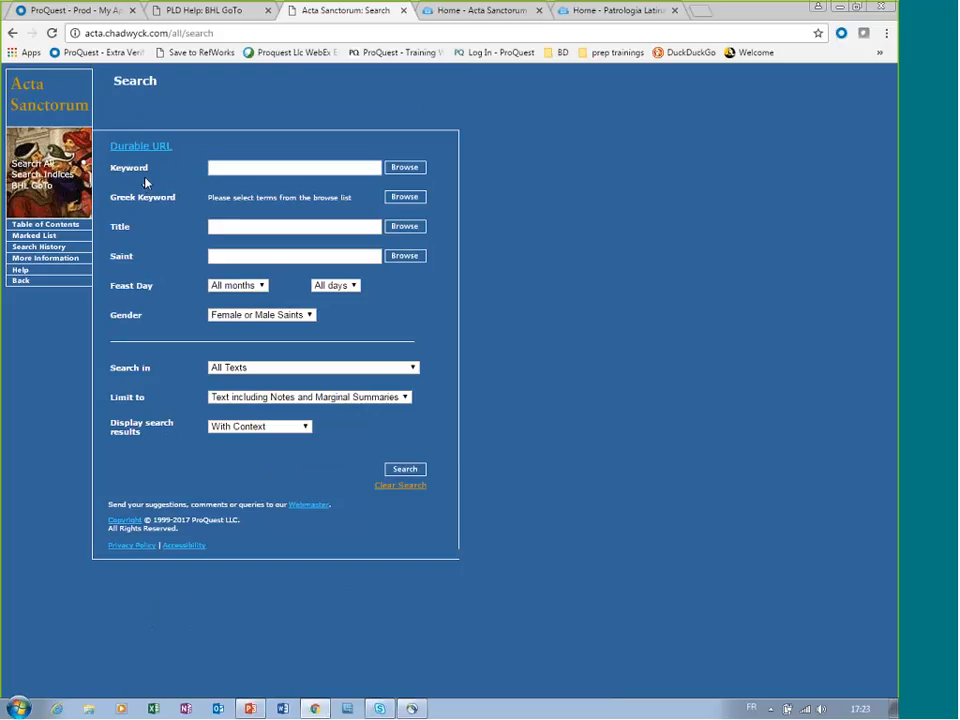
left_click_drag(104, 198, 178, 200)
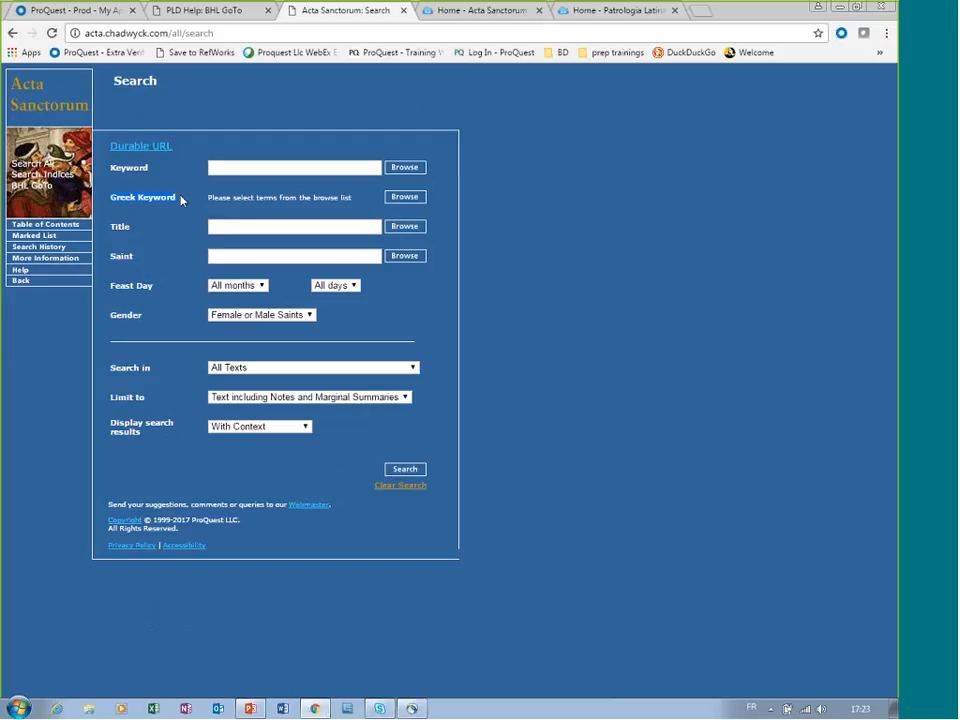
left_click(399, 199)
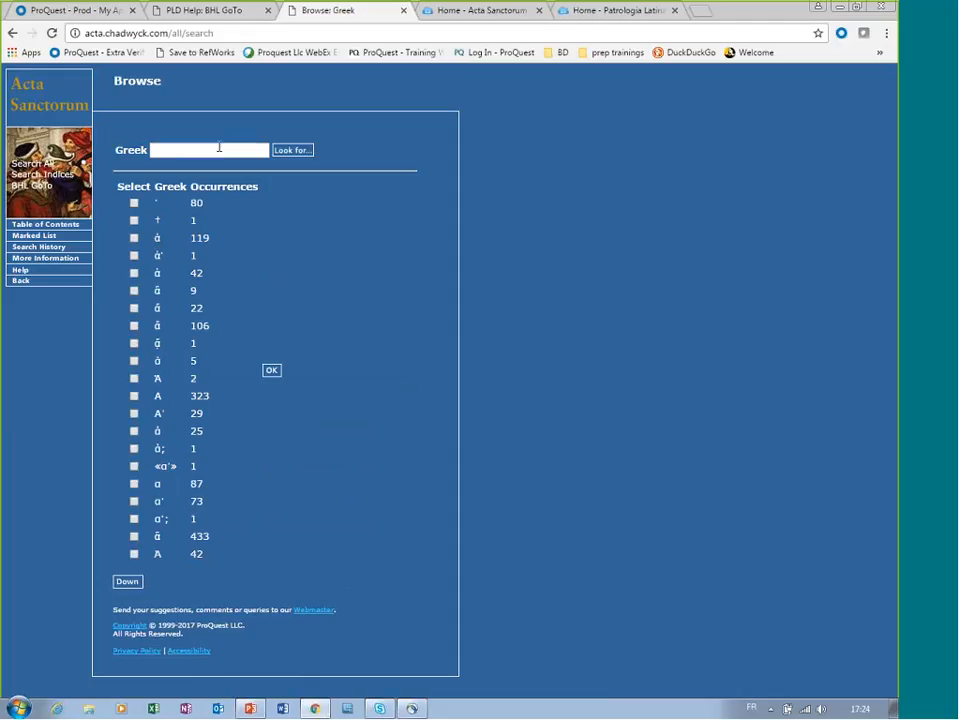
type("a")
type("γγε")
type("λοσ")
left_click(292, 151)
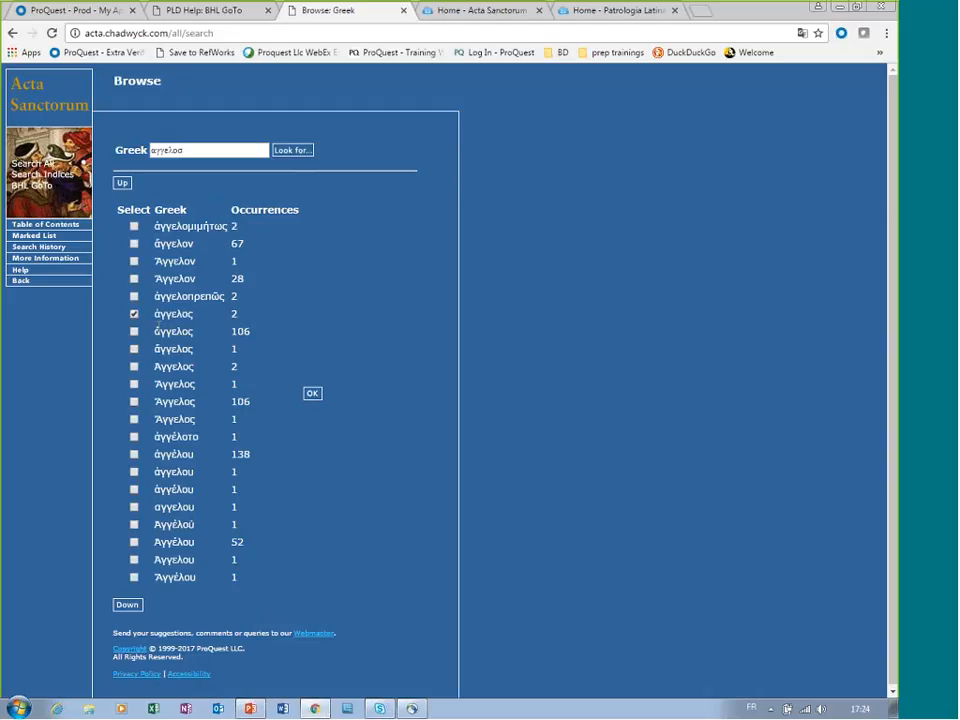
Add the two accented spellings listed directly below the preselected ἀγγελος and run the Greek keyword search.
left_click(134, 332)
left_click(134, 349)
left_click(312, 394)
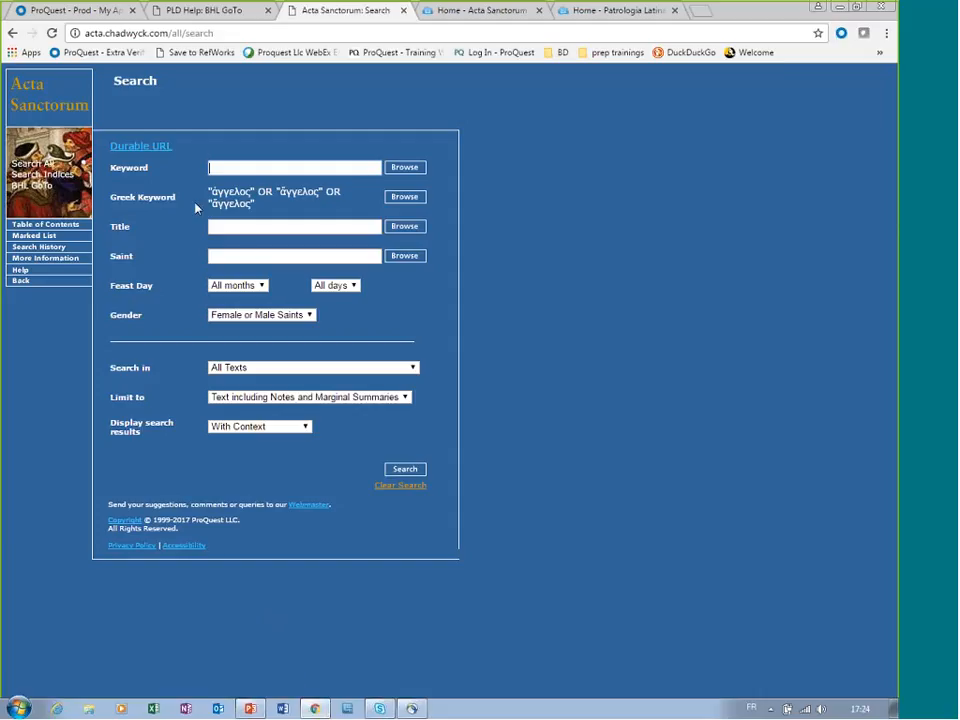
left_click(404, 469)
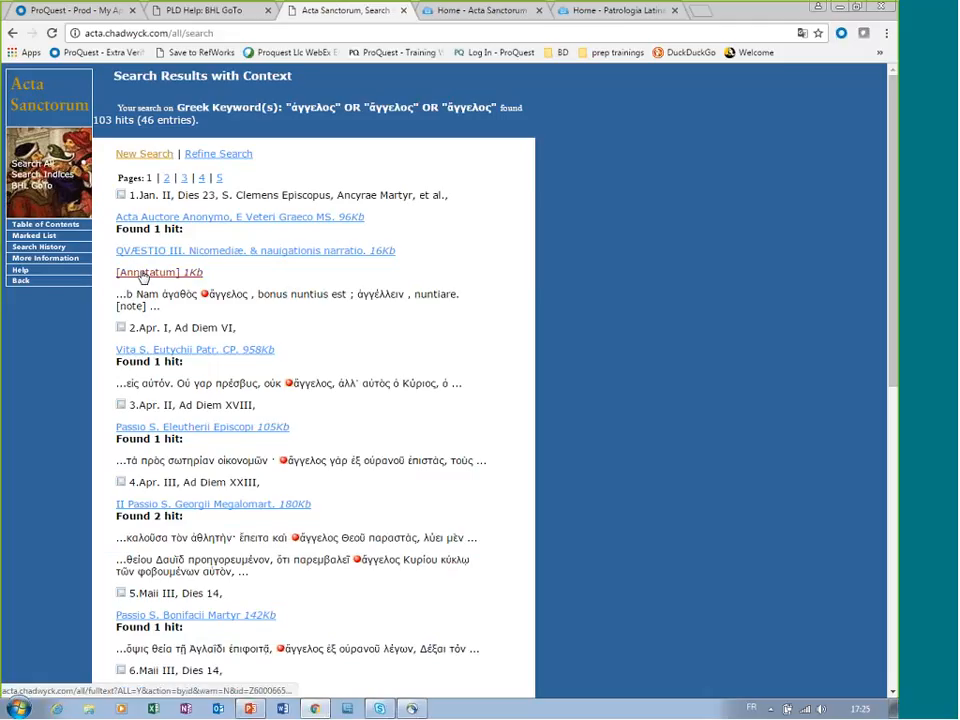
View the full text of Vita S. Eutychii Patr. CP. and return to the search results.
left_click(140, 351)
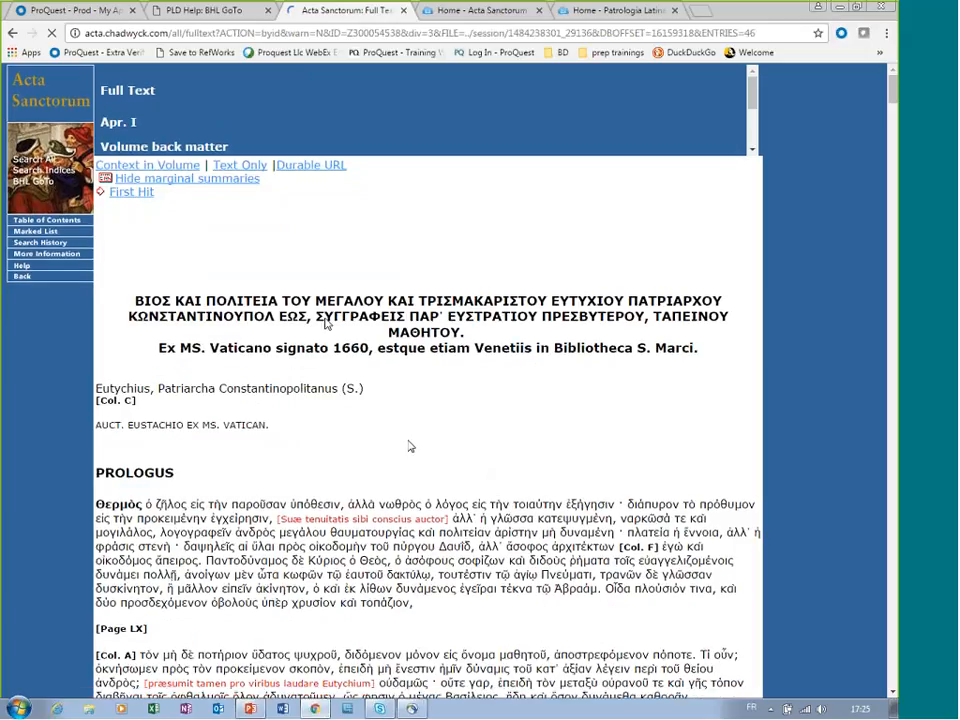
scroll(325, 323, "down", 1)
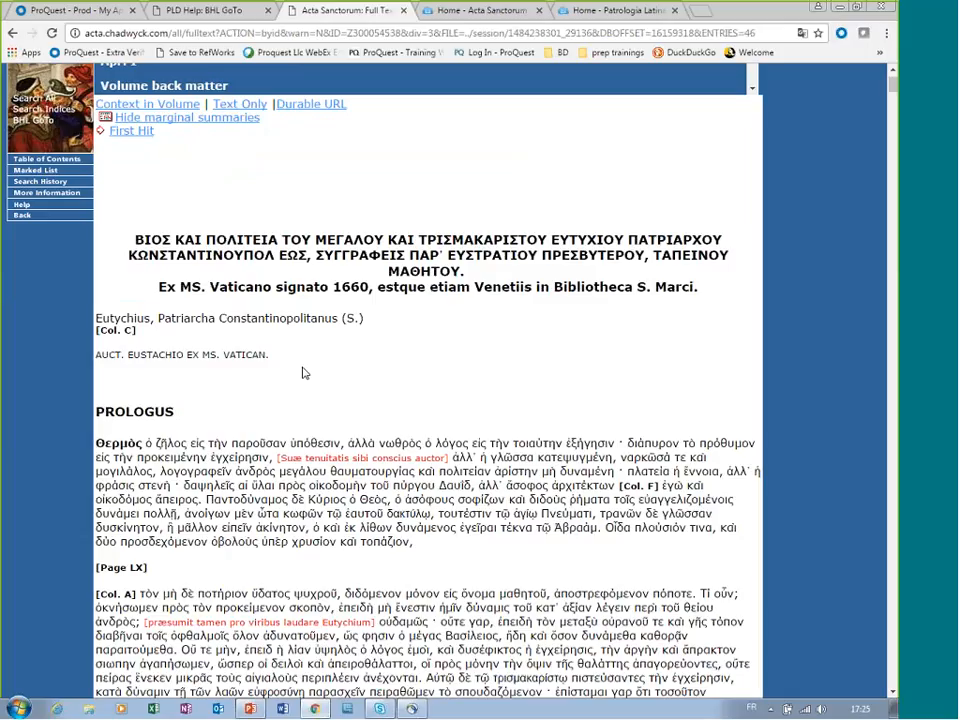
left_click(13, 34)
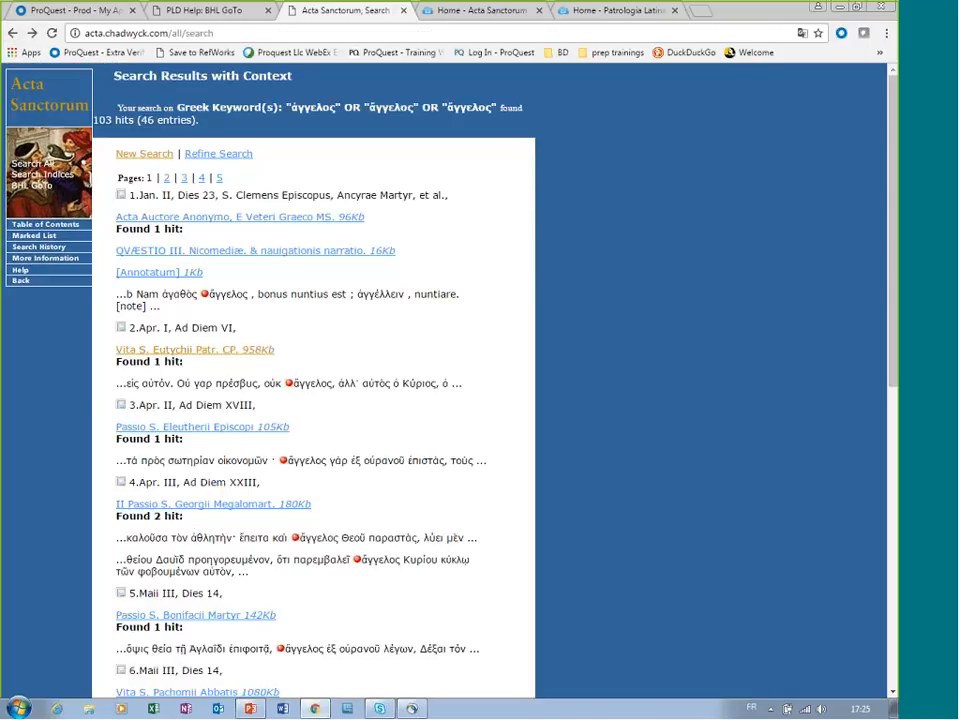
Start a new search and restrict the gender to Male Saints.
left_click(145, 154)
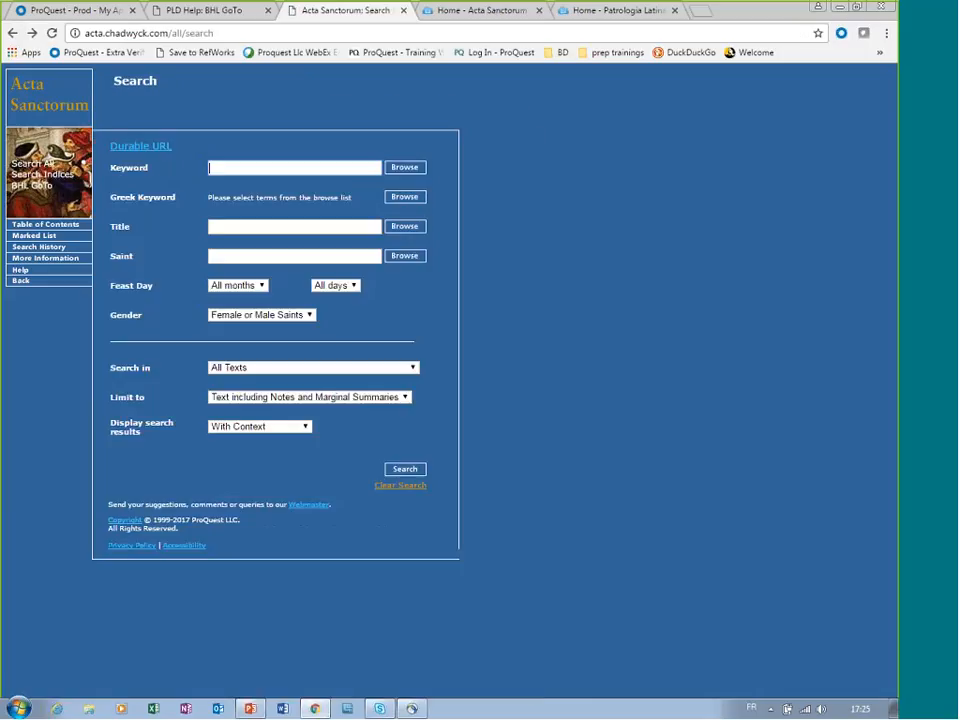
left_click_drag(108, 134, 185, 204)
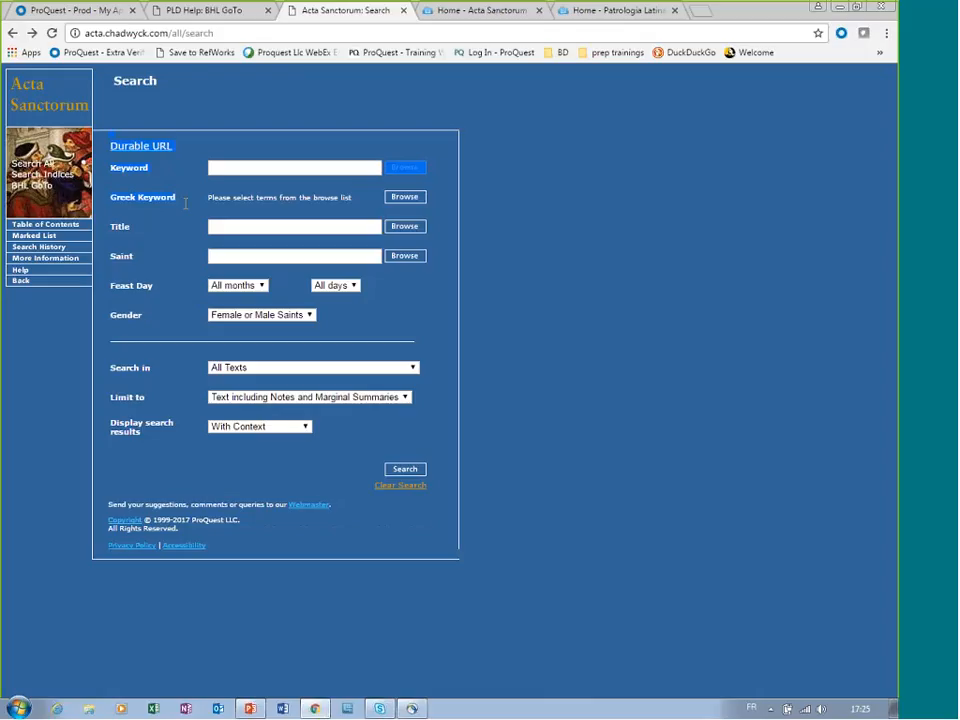
left_click(158, 266)
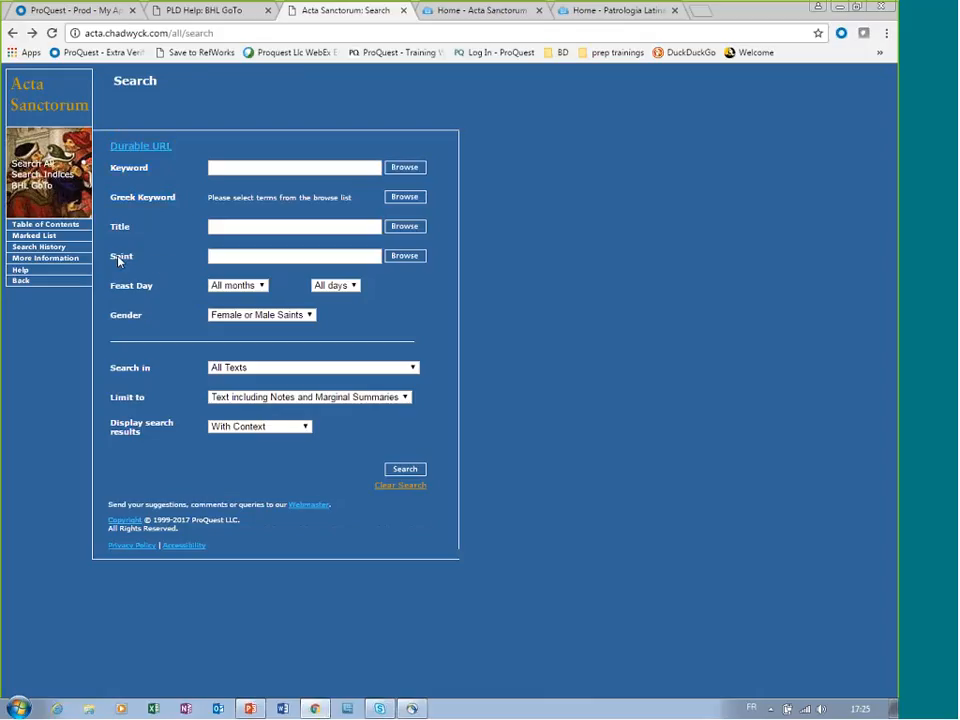
left_click(281, 316)
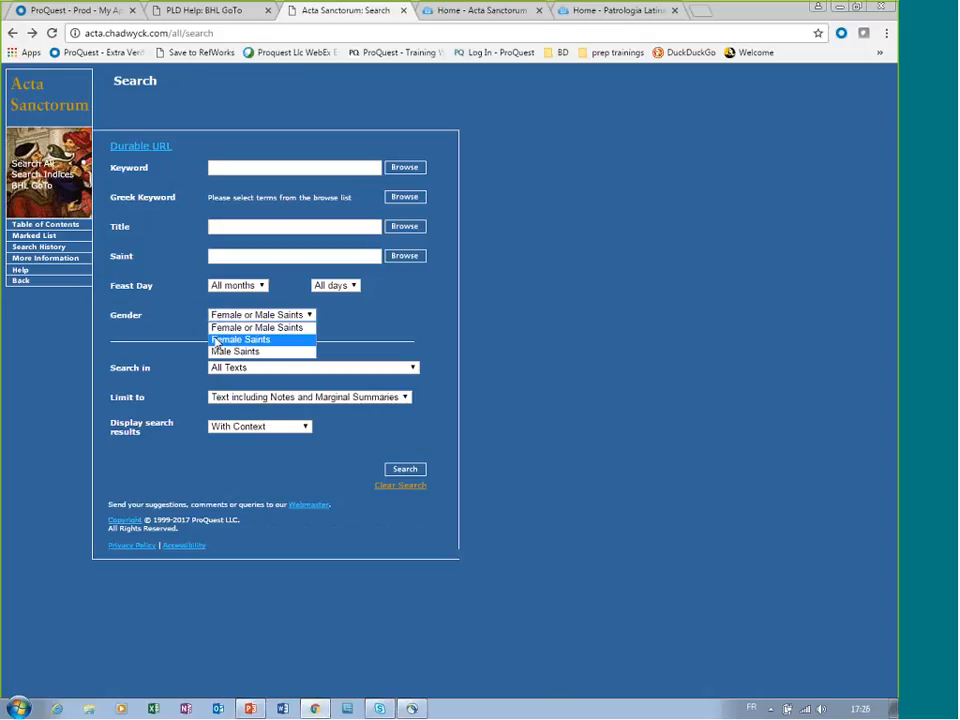
left_click(285, 352)
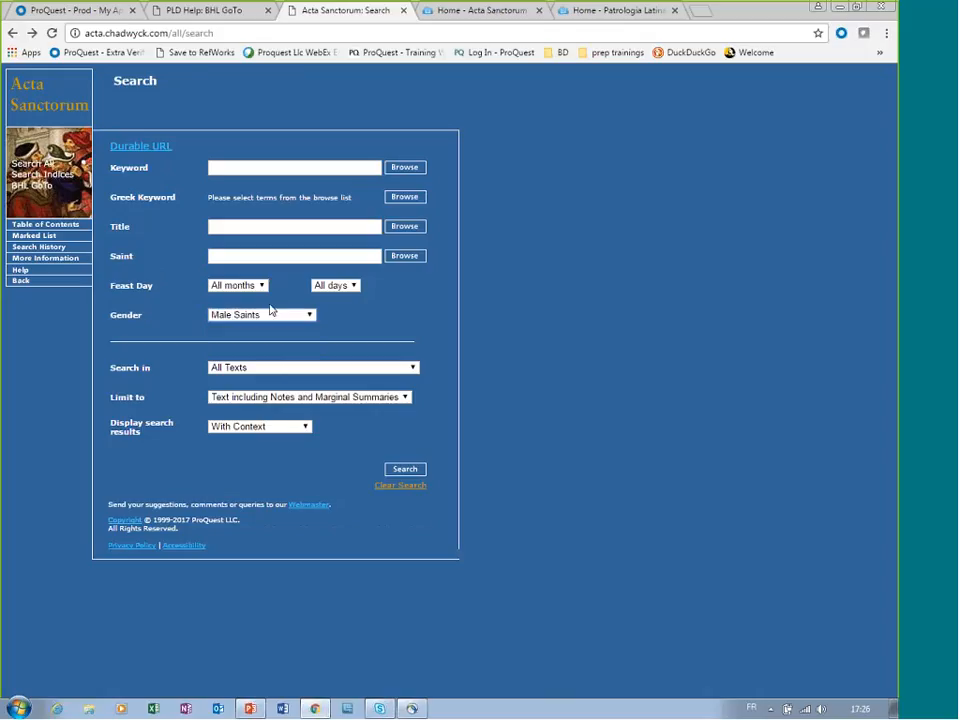
Look through the feast day choices for month and day, leaving All months and All days selected.
left_click(258, 286)
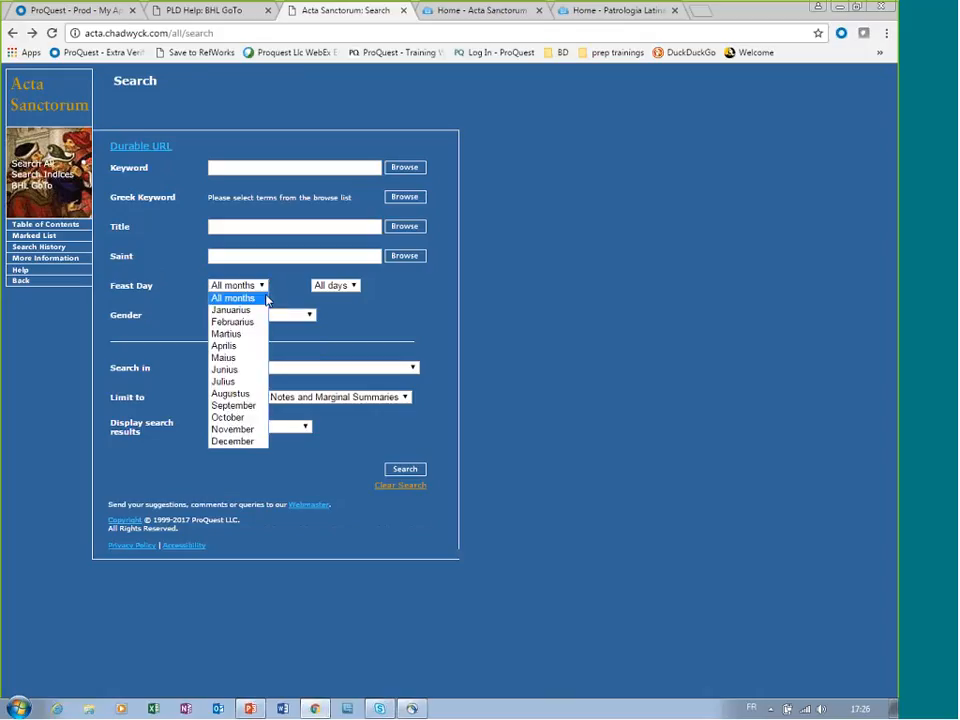
left_click(262, 298)
left_click(355, 286)
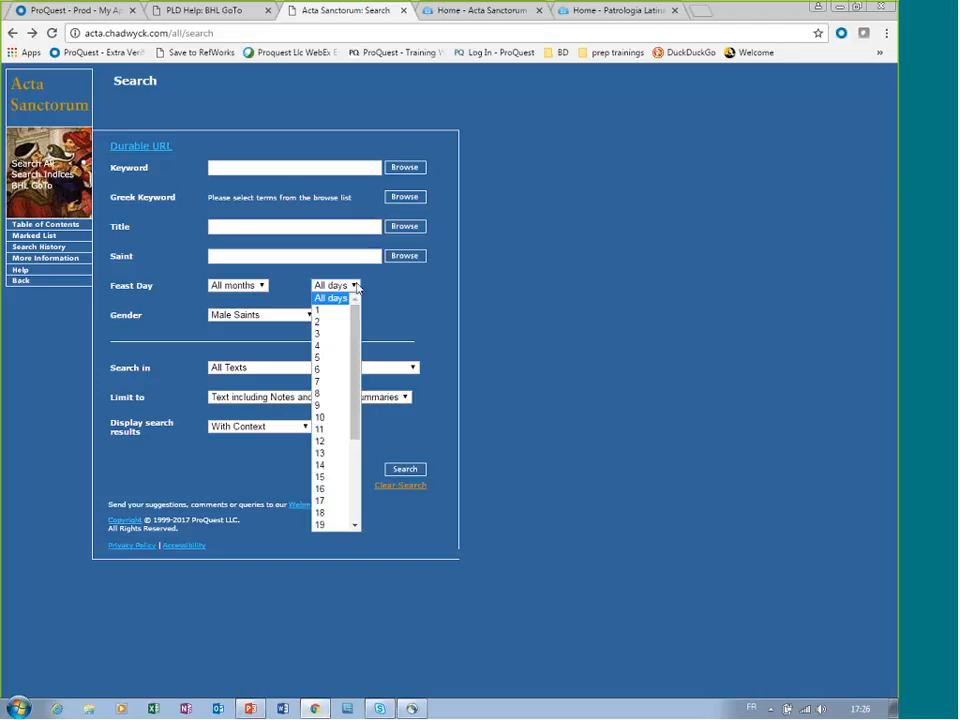
left_click(356, 286)
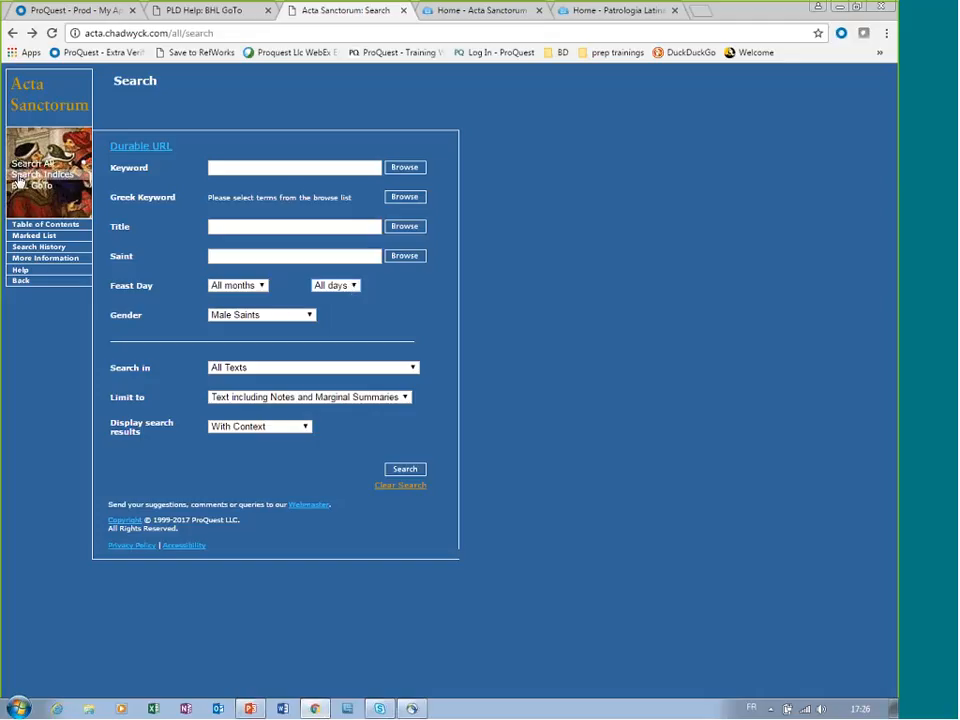
Search the indices for the keyword paris, restricted to the Index Topographicus.
left_click(50, 181)
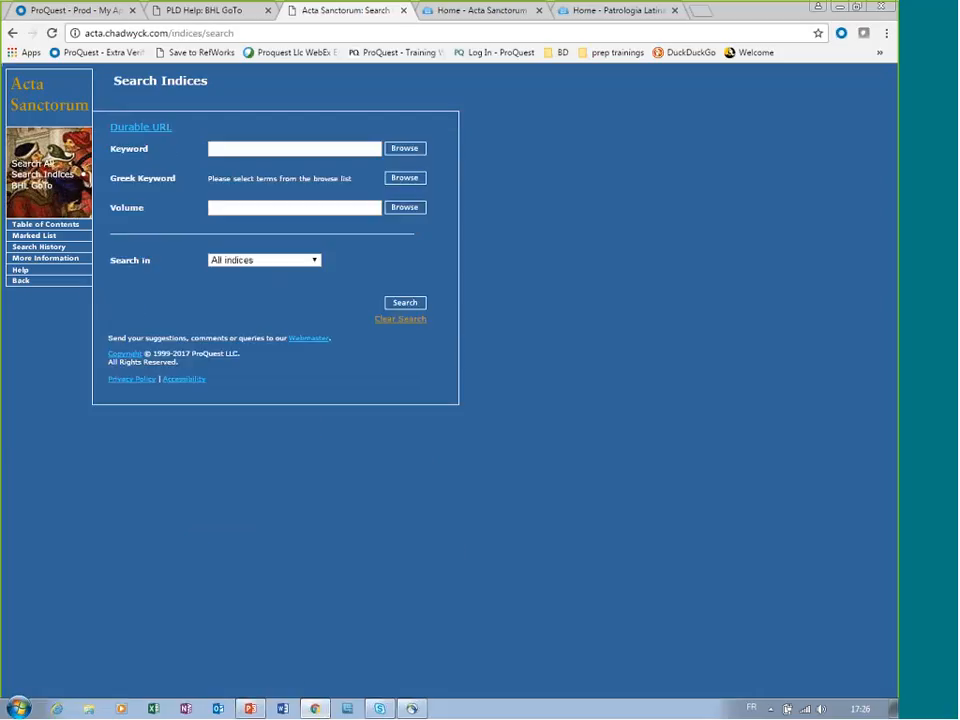
left_click(316, 261)
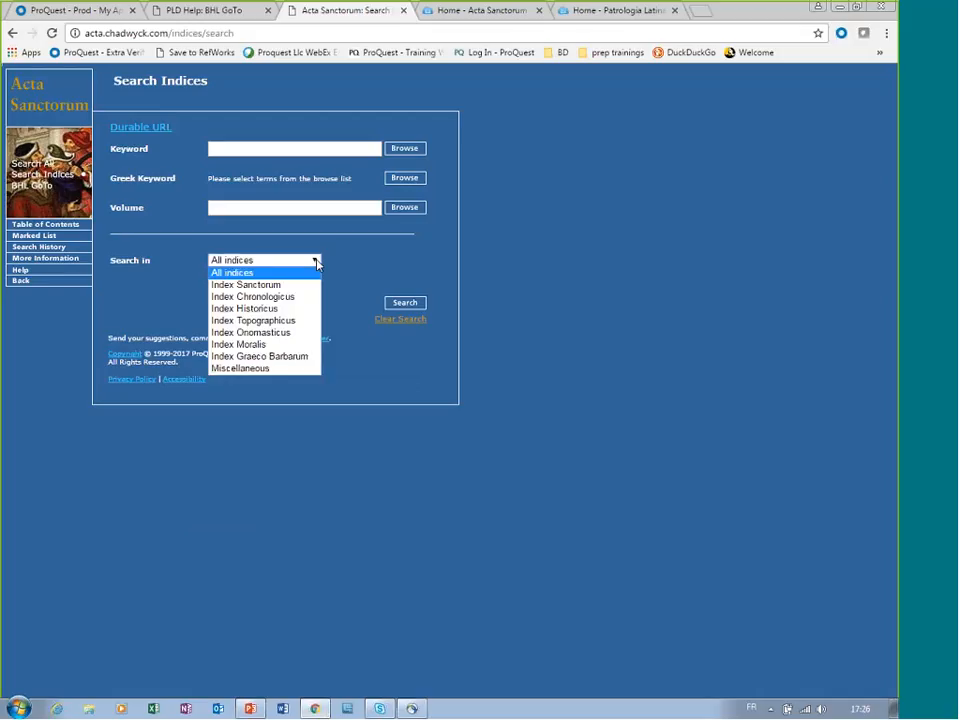
left_click(309, 322)
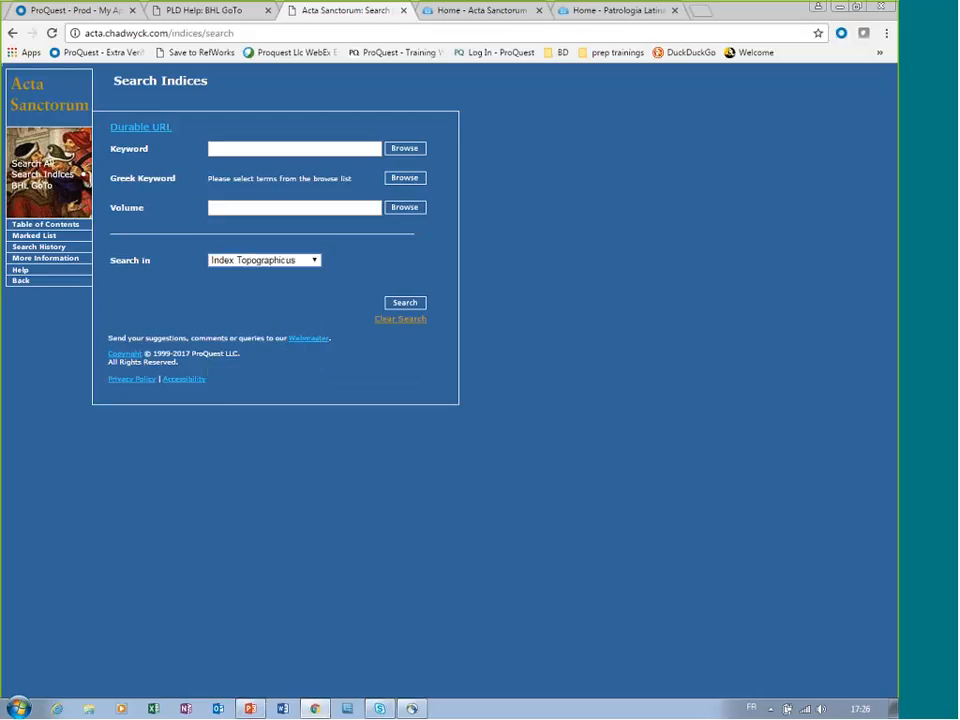
left_click(257, 150)
type("paris")
left_click(405, 305)
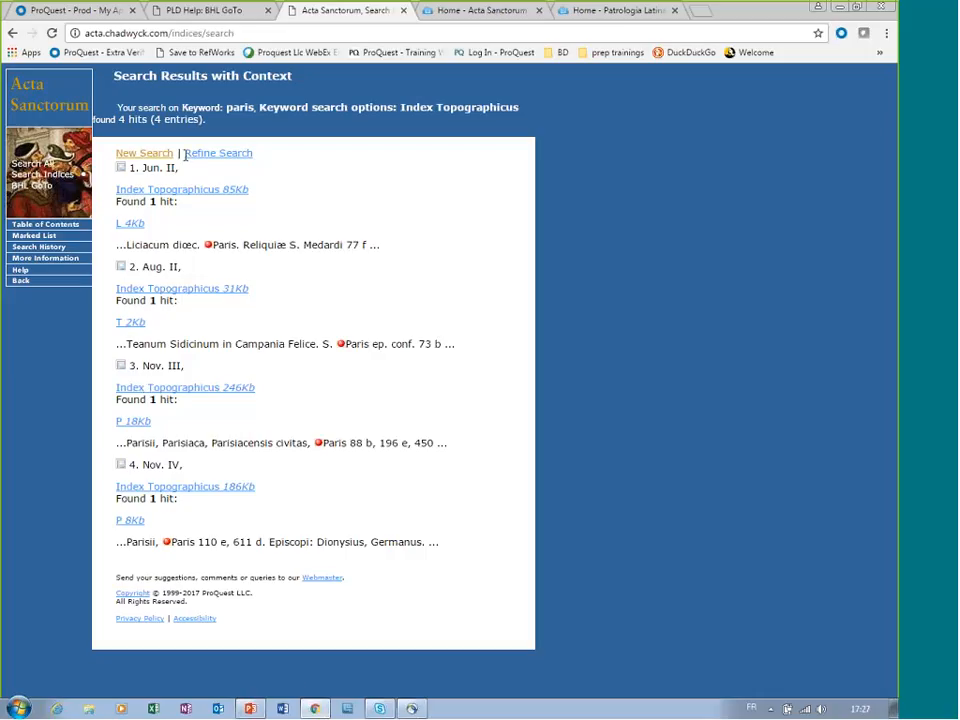
Refine the paris index search and show the list of indices available to search in.
left_click_drag(216, 146, 217, 157)
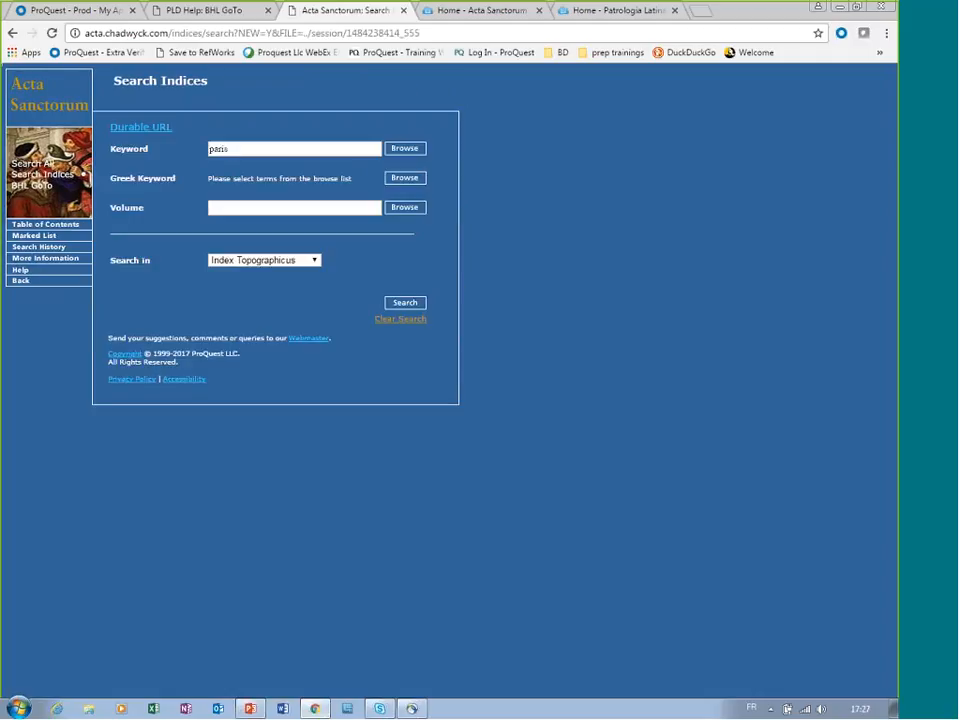
left_click(305, 262)
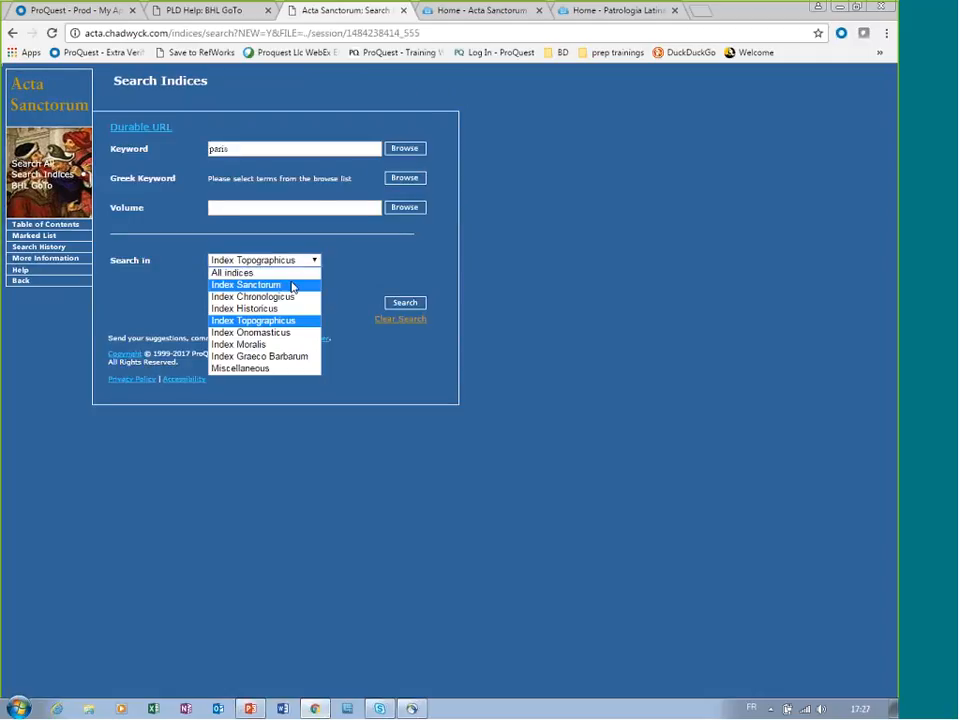